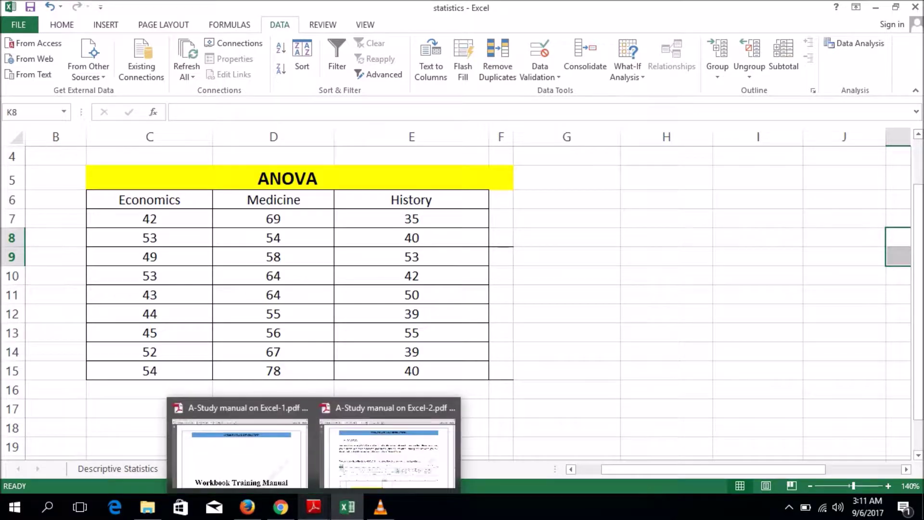
- Bring up the study manual PDF and highlight its ANOVA definition paragraph
click(388, 450)
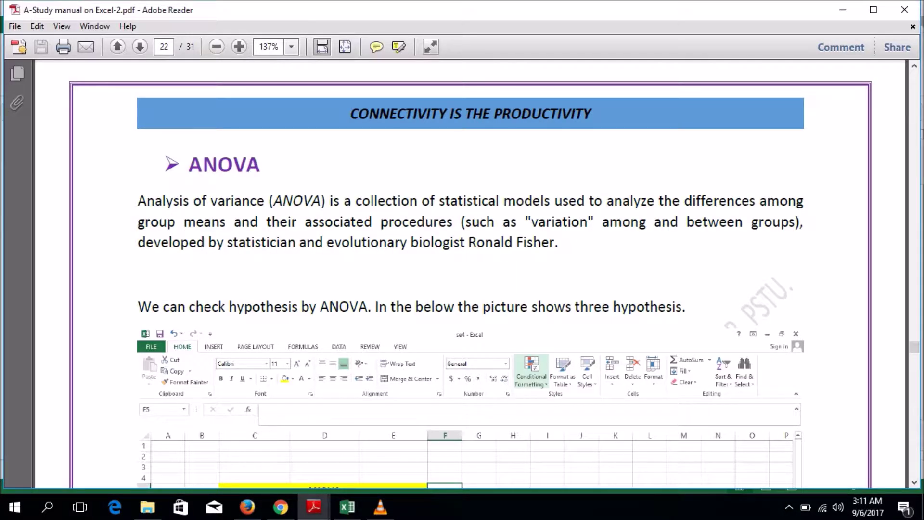
mouse_move(138, 201)
mouse_down()
mouse_move(803, 201)
mouse_move(381, 243)
mouse_move(212, 242)
mouse_move(219, 222)
mouse_move(646, 222)
mouse_up()
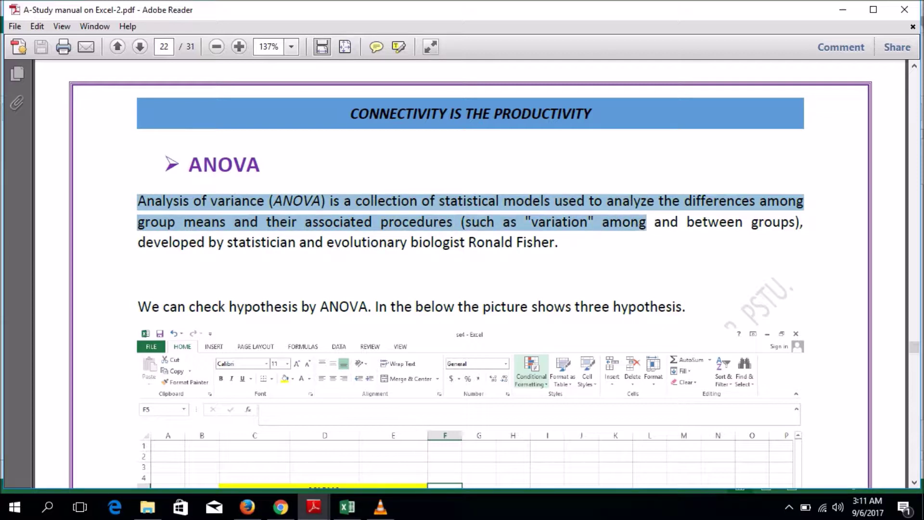
mouse_move(646, 222)
mouse_down()
mouse_move(543, 243)
mouse_move(295, 242)
mouse_move(513, 242)
mouse_up()
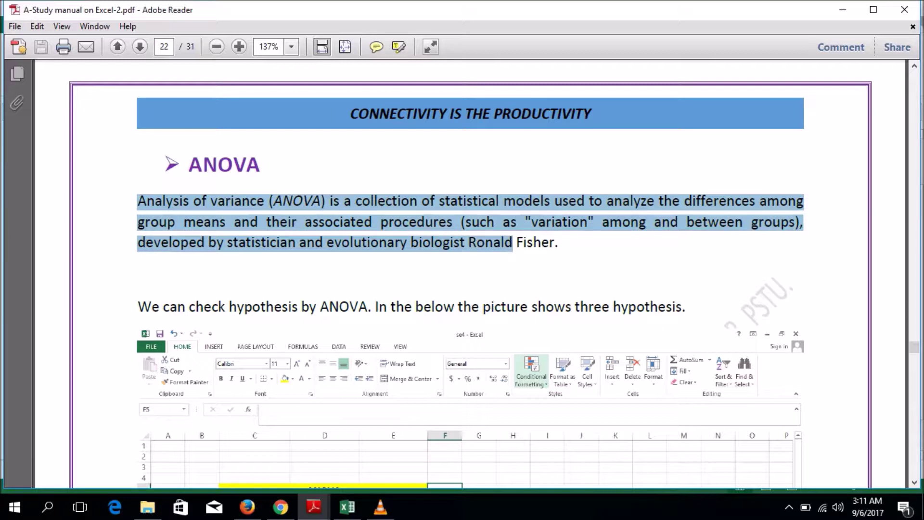
click(516, 242)
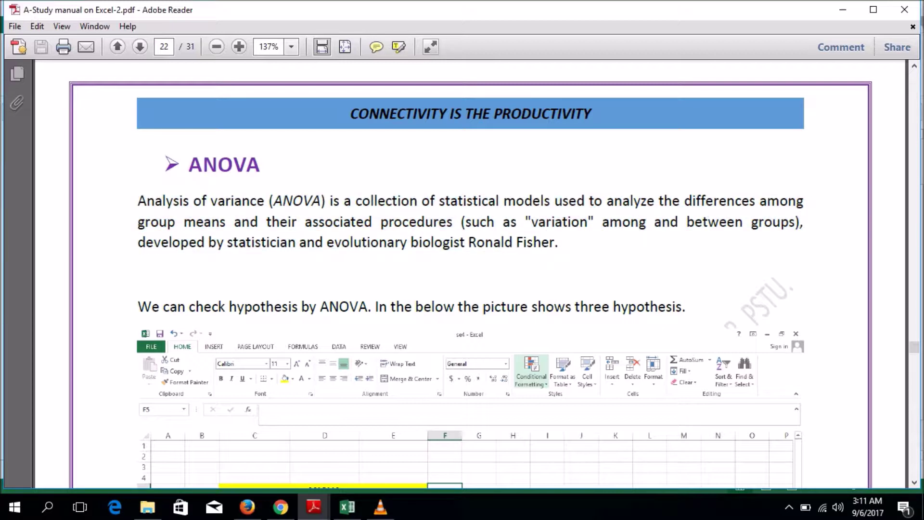
- Select the statistician's first name in the manual, then go back to the ANOVA sheet
drag(495, 243, 469, 242)
key(shift+Right)
key(shift+Right)
key(shift+Right)
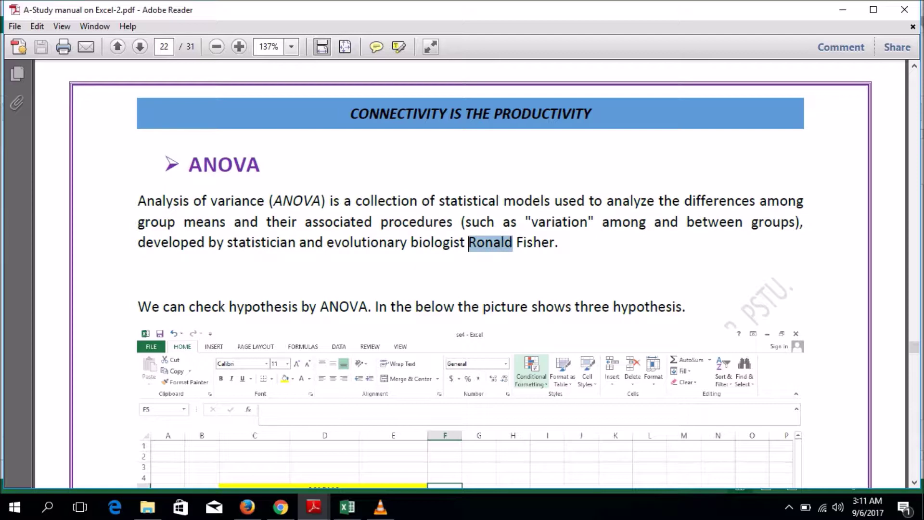
scroll(470, 273, down, 1)
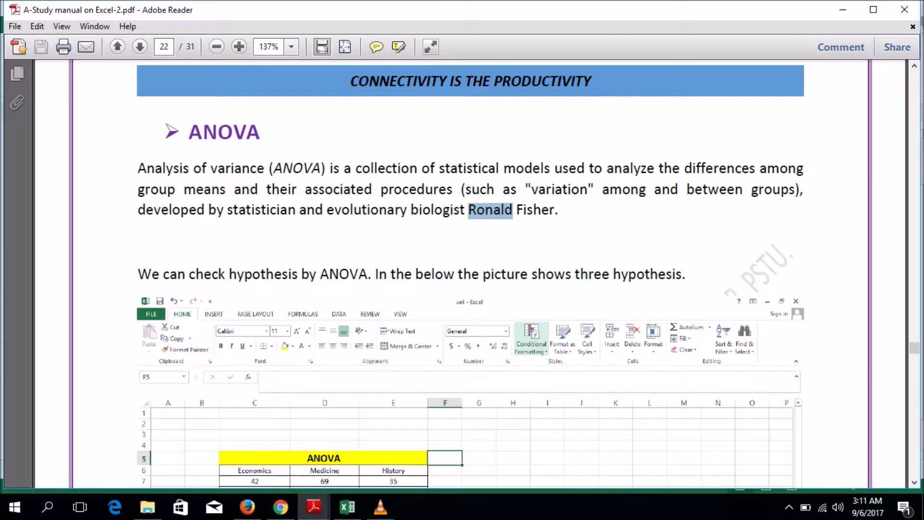
scroll(470, 274, up, 1)
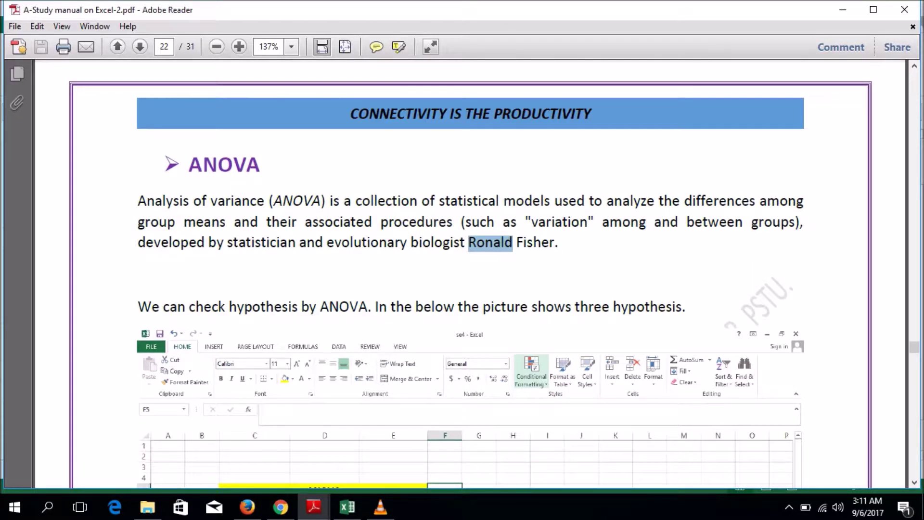
click(348, 506)
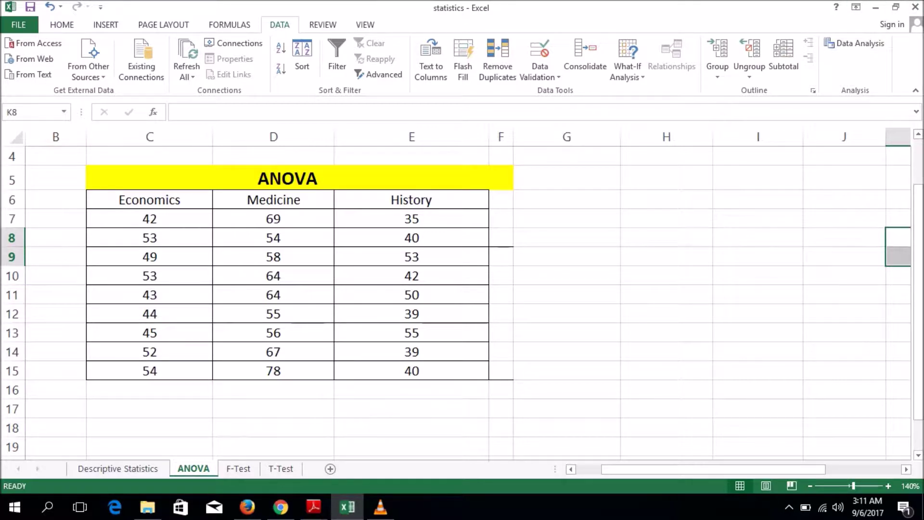
- Run Anova: Single Factor on $C$6:$E$15 with labels in first row, alpha 0.05, output at $G$5
click(854, 43)
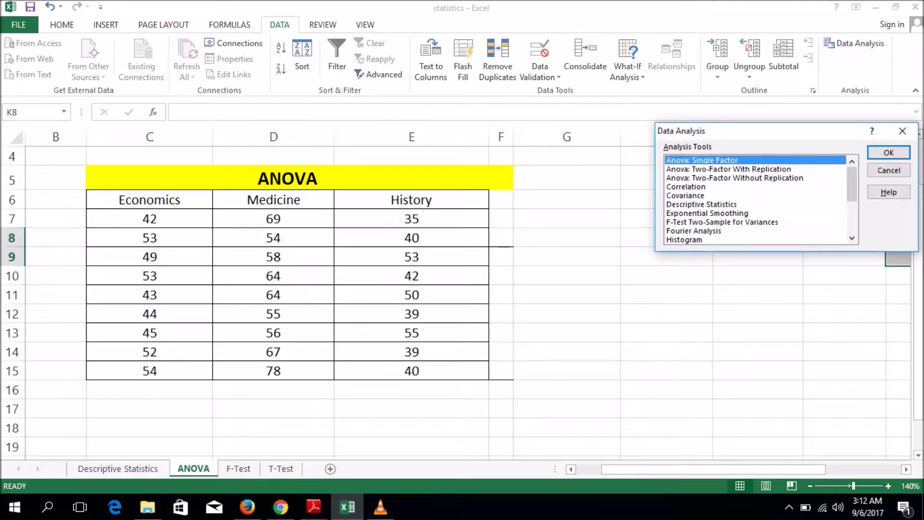
click(889, 153)
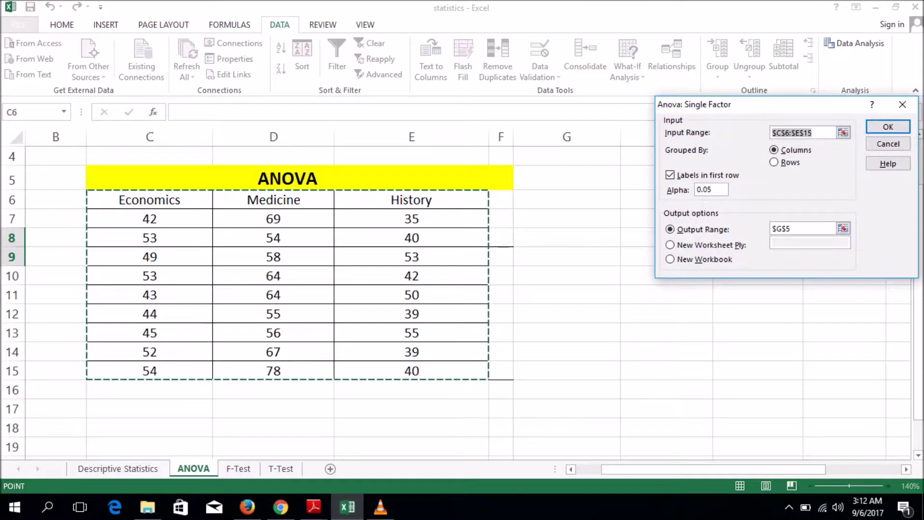
click(843, 132)
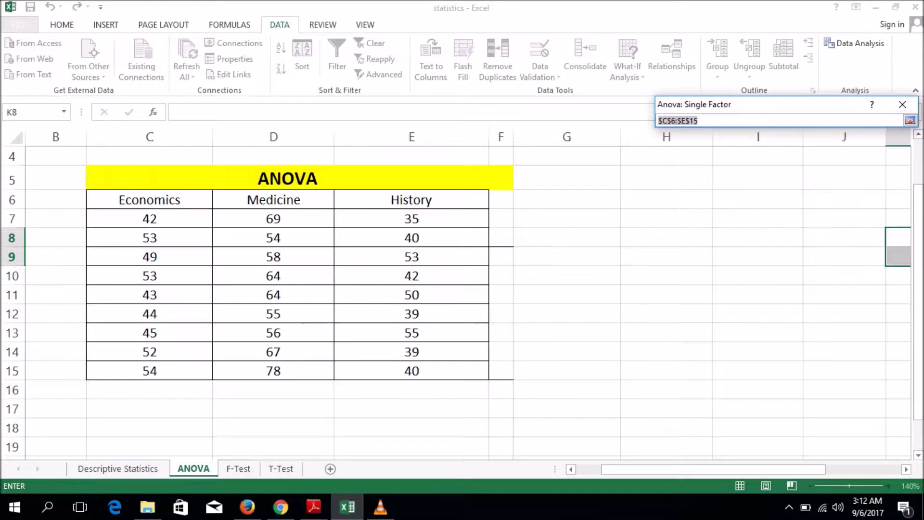
mouse_move(150, 200)
mouse_down()
mouse_move(487, 302)
mouse_move(488, 378)
mouse_up()
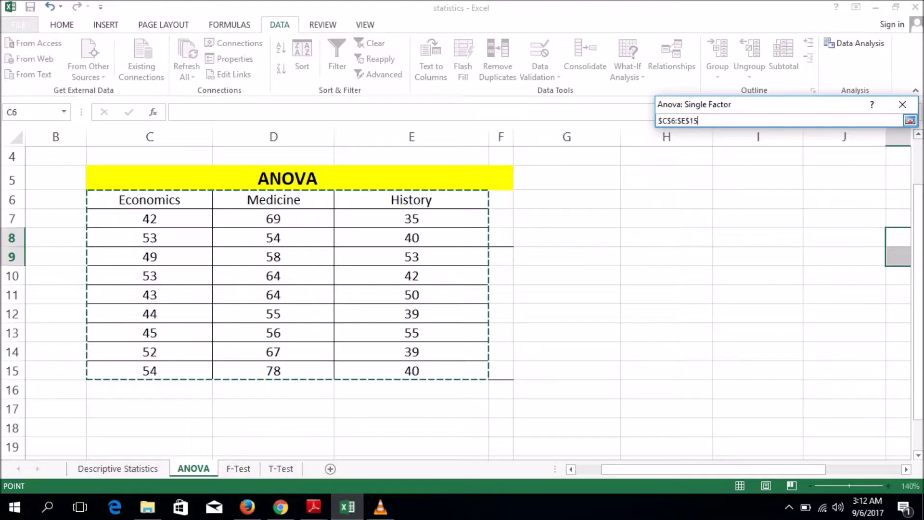
click(910, 120)
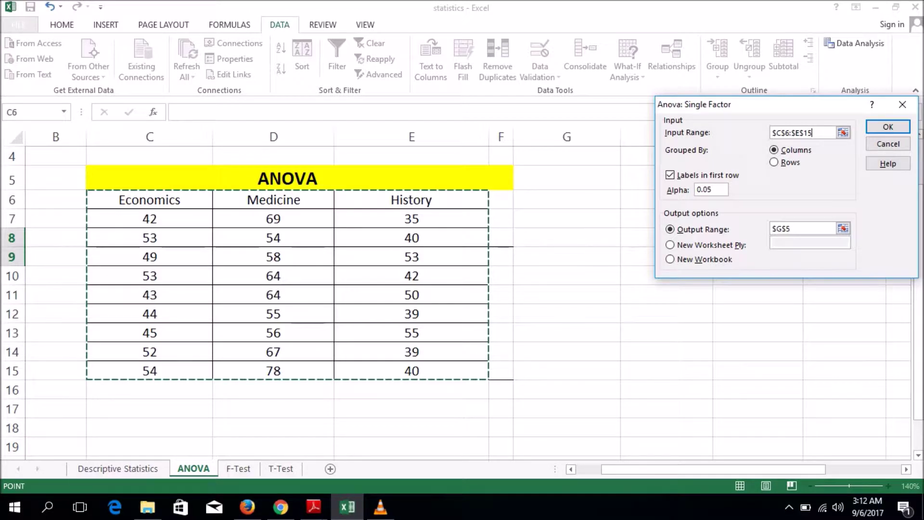
drag(711, 189, 697, 189)
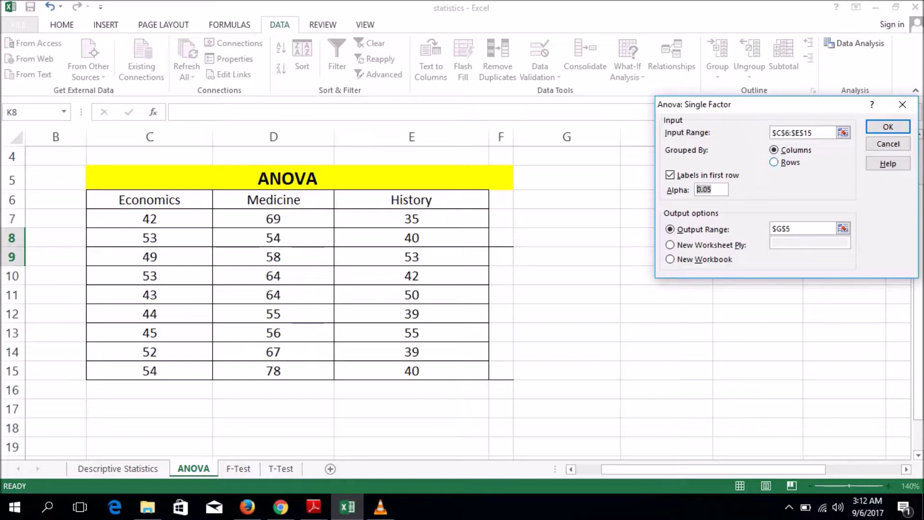
click(843, 228)
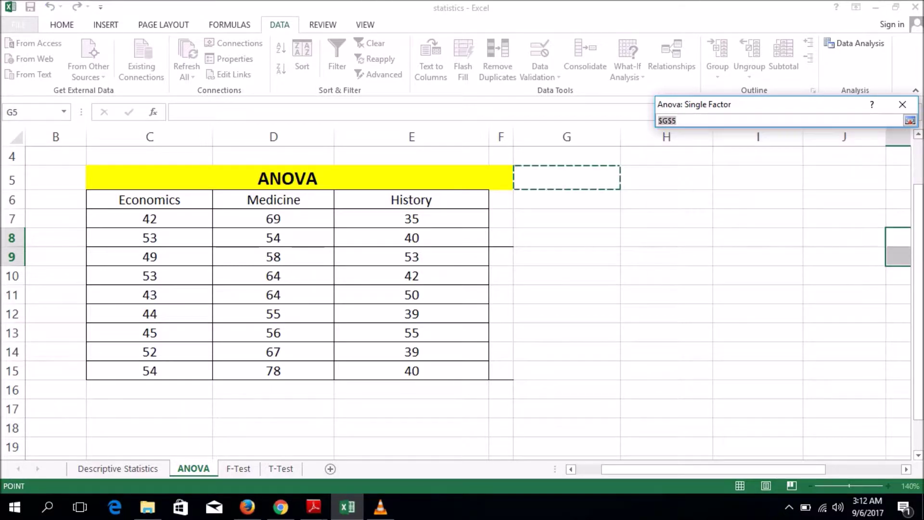
click(910, 120)
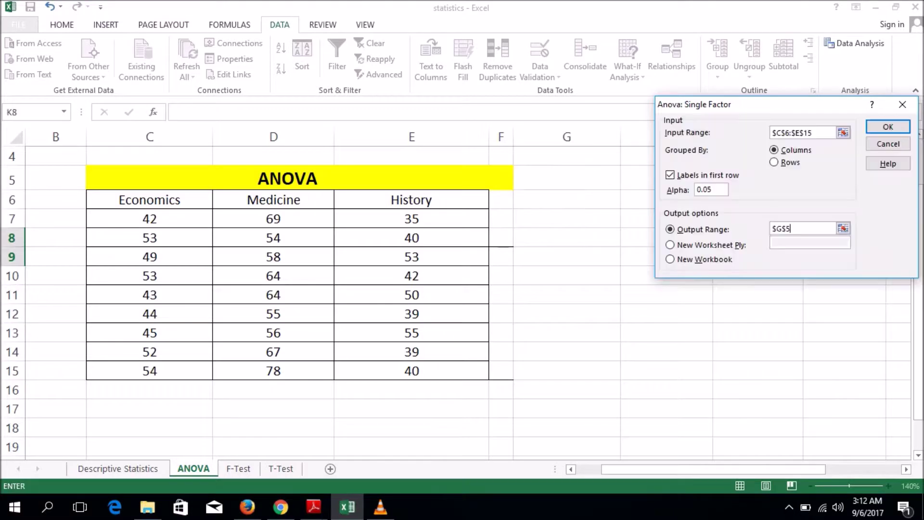
key(Return)
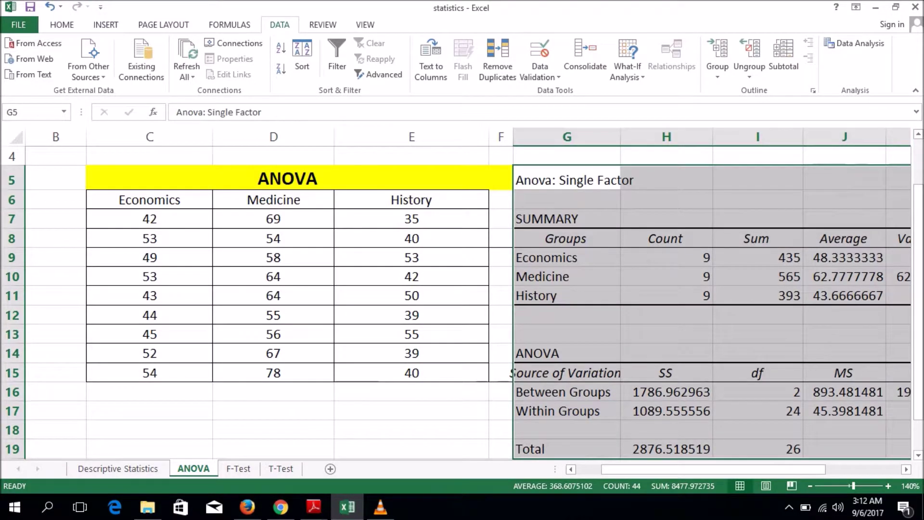
drag(674, 470, 744, 469)
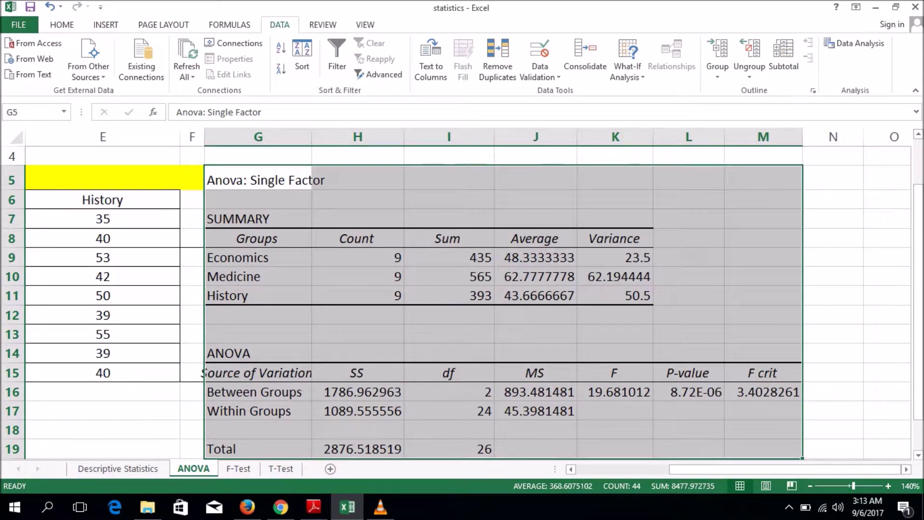
scroll(462, 304, down, 1)
scroll(462, 304, up, 1)
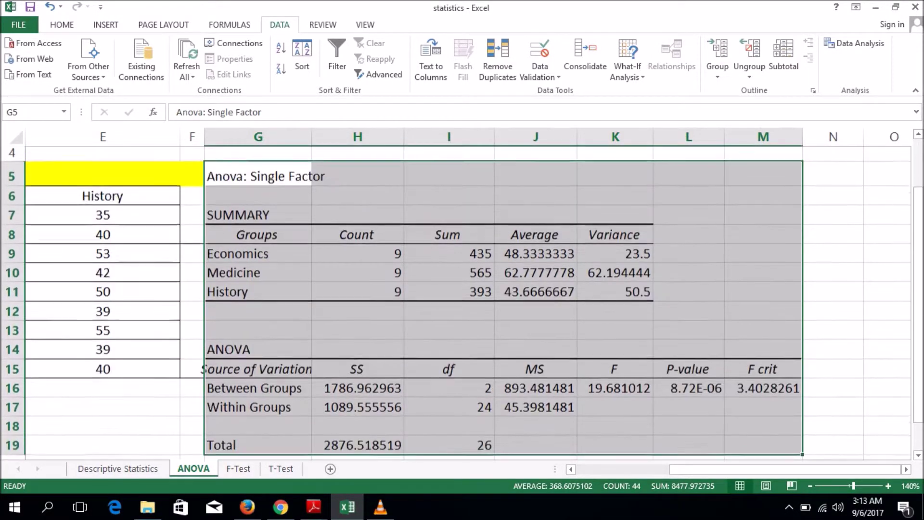
scroll(463, 303, down, 1)
mouse_move(257, 176)
mouse_down()
mouse_move(535, 195)
mouse_move(833, 233)
mouse_move(833, 426)
mouse_up()
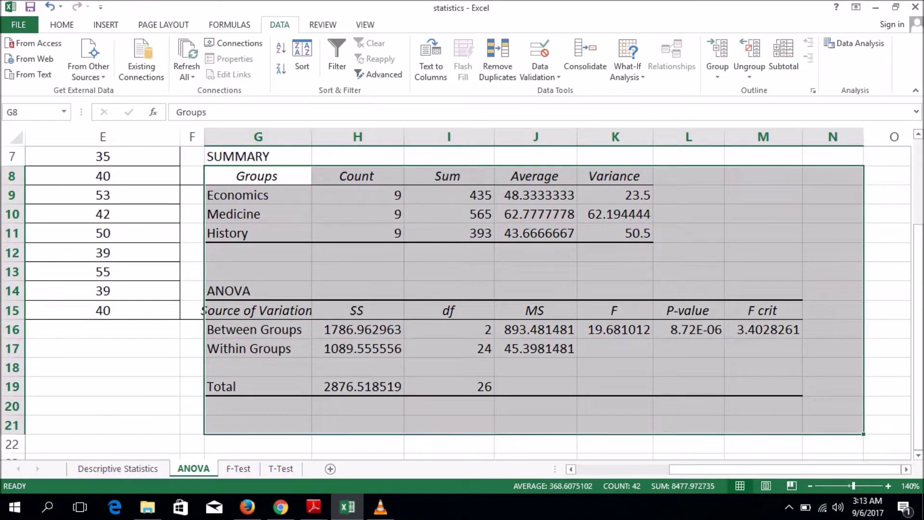
click(358, 195)
click(448, 195)
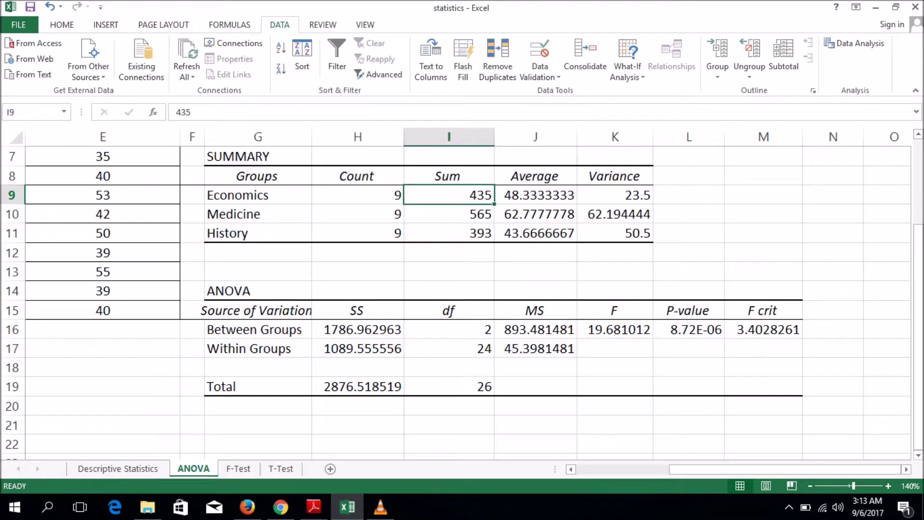
click(535, 195)
drag(616, 195, 615, 233)
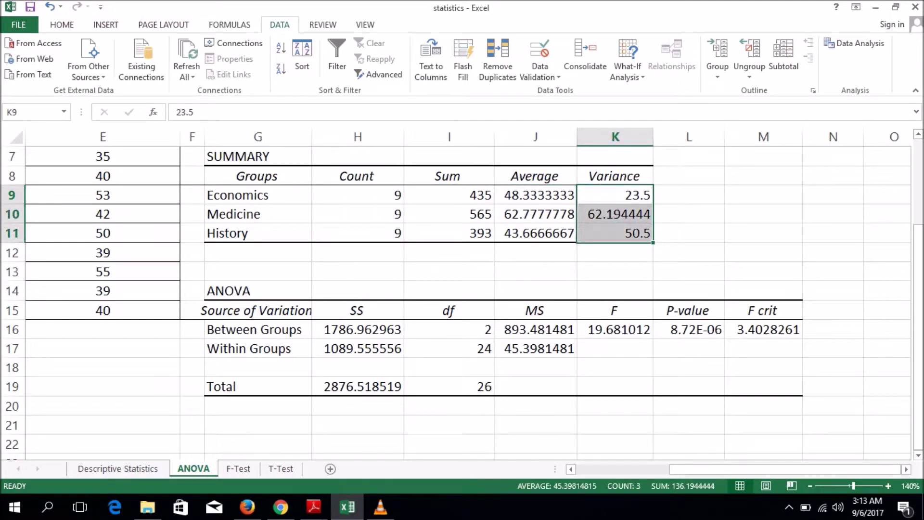
mouse_move(764, 330)
mouse_down()
mouse_move(535, 310)
mouse_move(258, 311)
mouse_move(259, 368)
mouse_up()
mouse_move(258, 310)
mouse_down()
mouse_move(764, 329)
mouse_move(833, 368)
mouse_move(764, 387)
mouse_up()
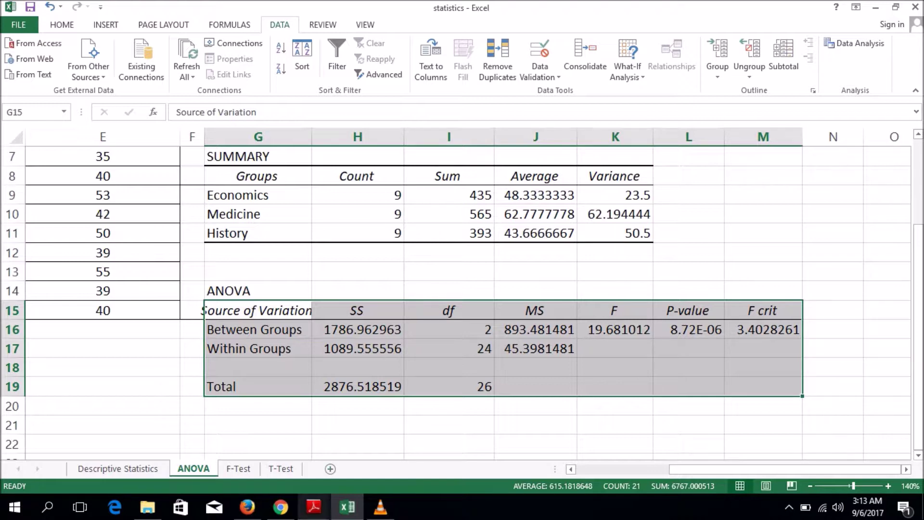
click(243, 448)
scroll(470, 274, down, 10)
scroll(470, 274, down, 5)
scroll(470, 274, down, 5)
scroll(470, 274, down, 3)
scroll(470, 274, down, 5)
scroll(470, 275, down, 5)
scroll(470, 274, down, 5)
scroll(470, 275, down, 1)
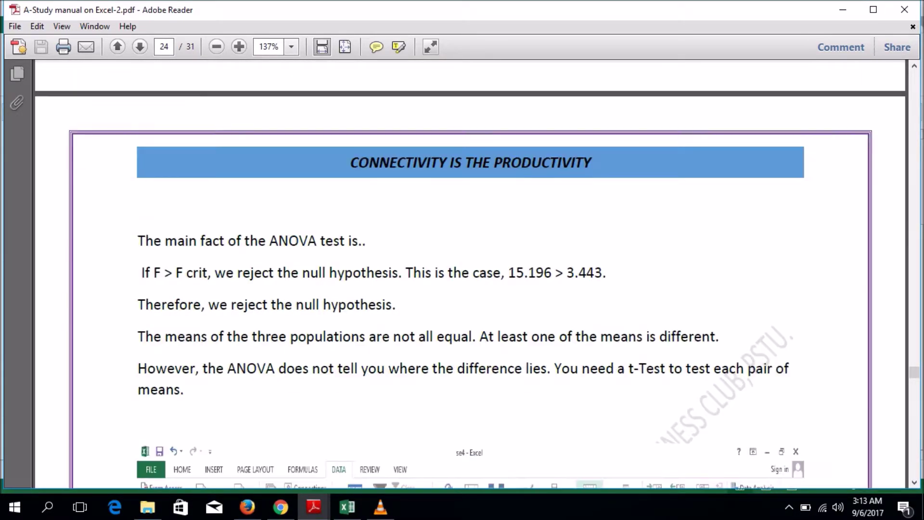
scroll(470, 275, down, 1)
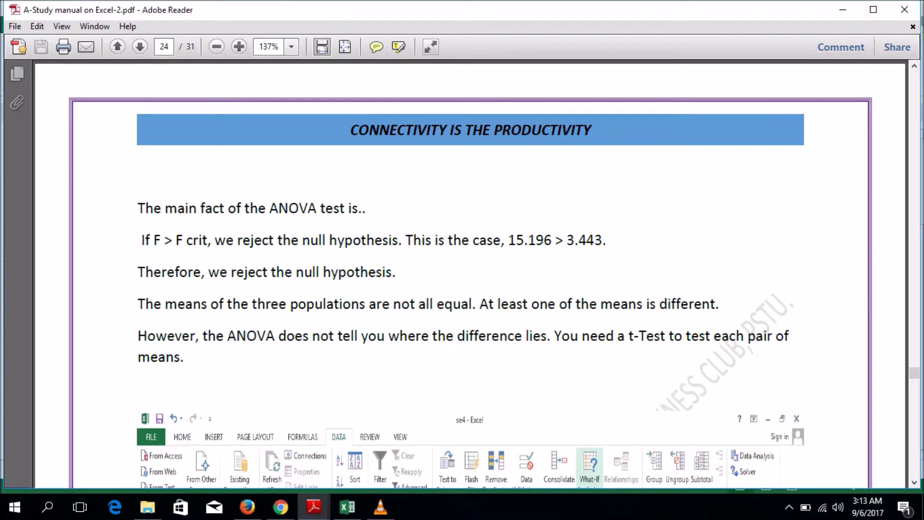
drag(141, 240, 551, 240)
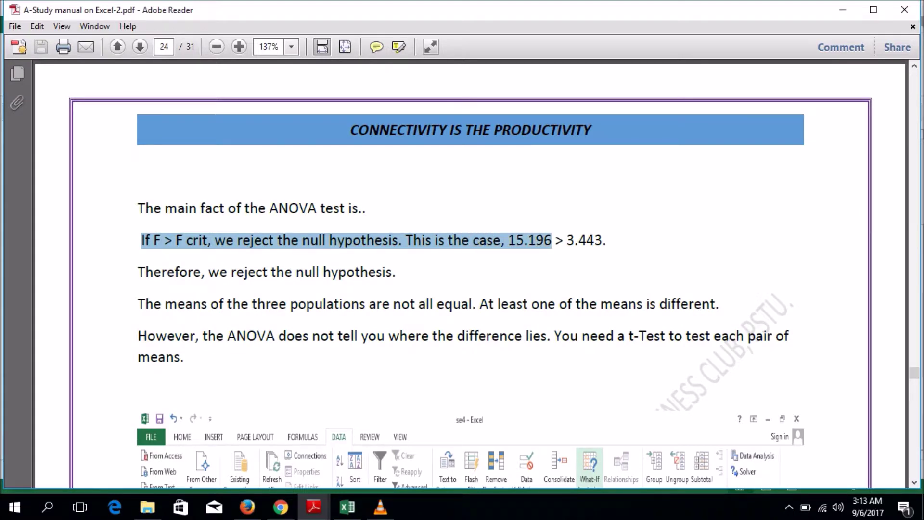
mouse_move(552, 240)
mouse_down()
mouse_move(348, 208)
mouse_move(270, 240)
mouse_move(164, 240)
mouse_move(184, 240)
mouse_up()
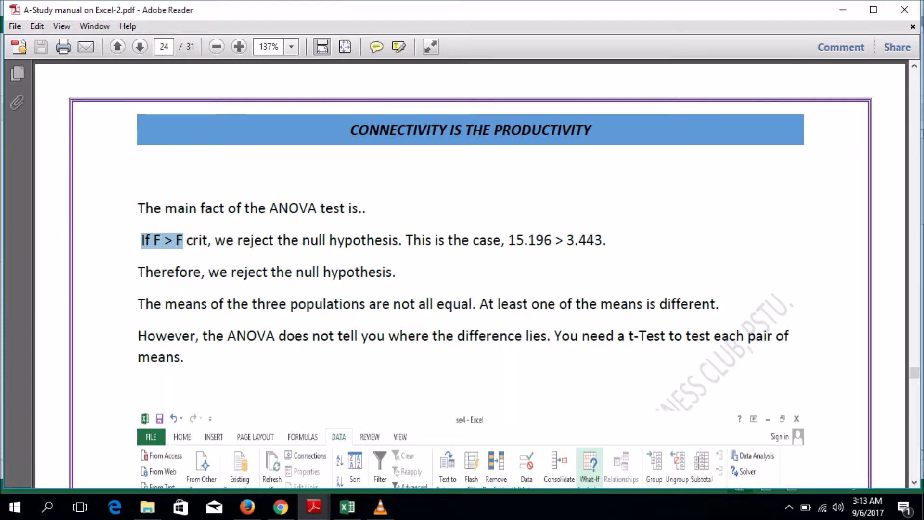
drag(237, 239, 402, 240)
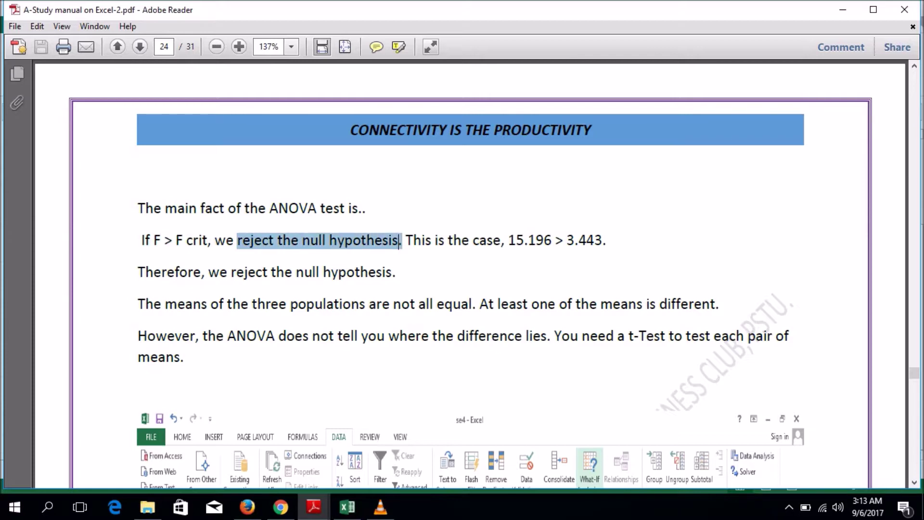
click(347, 507)
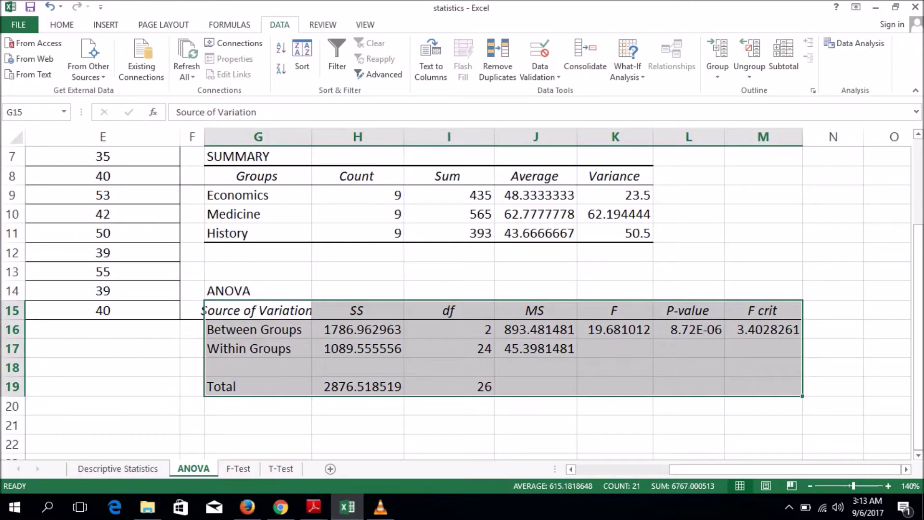
- Check the F value 19.681012, then highlight the 'F > F crit' rule in the manual
click(615, 329)
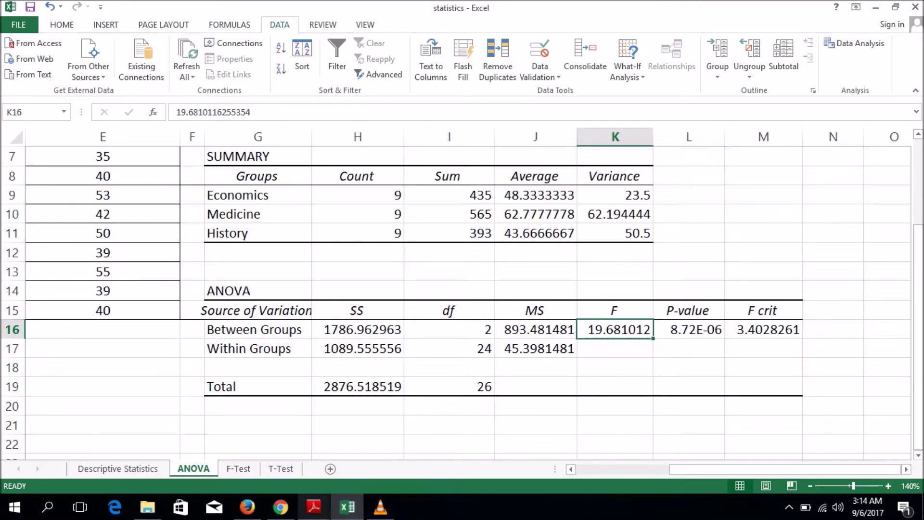
click(366, 447)
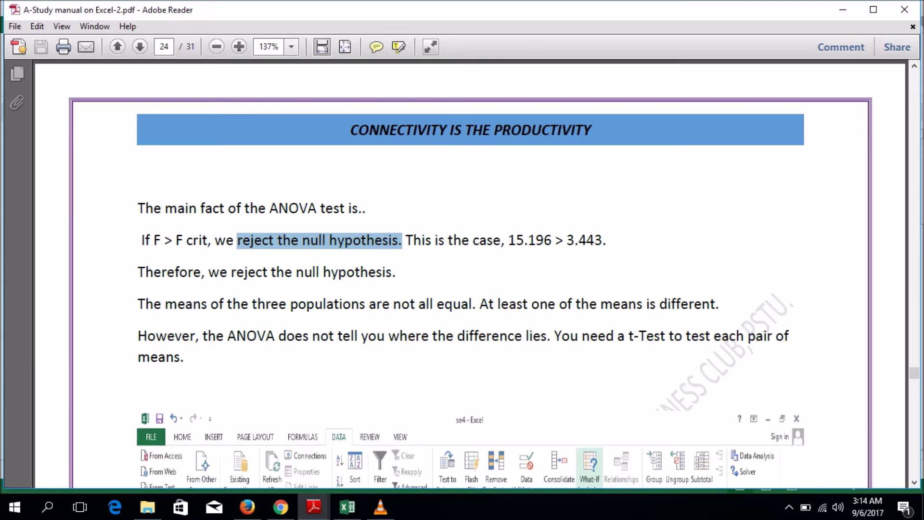
drag(153, 240, 208, 239)
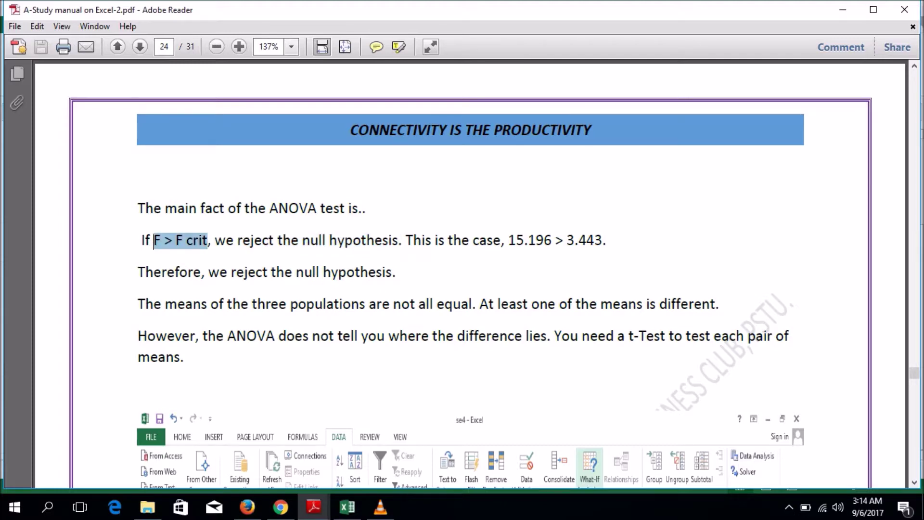
- Select K16:N16 to compare F 19.681012 with F crit 3.4028261, then return to the manual
click(347, 507)
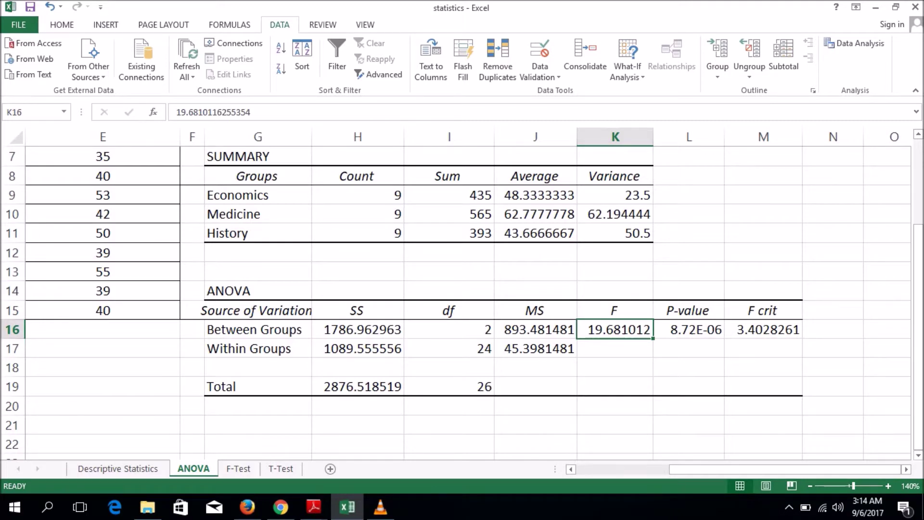
click(615, 310)
click(615, 330)
key(shift+Right)
key(shift+Right)
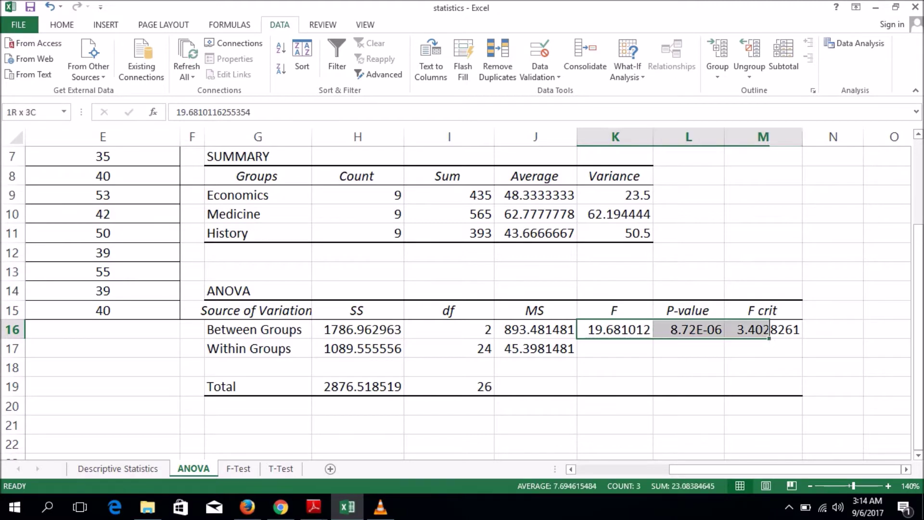
key(shift+Right)
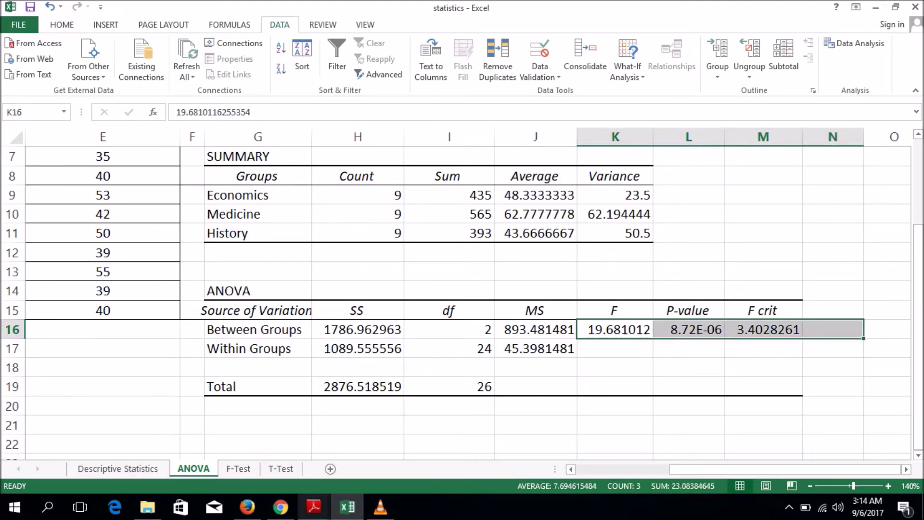
click(354, 446)
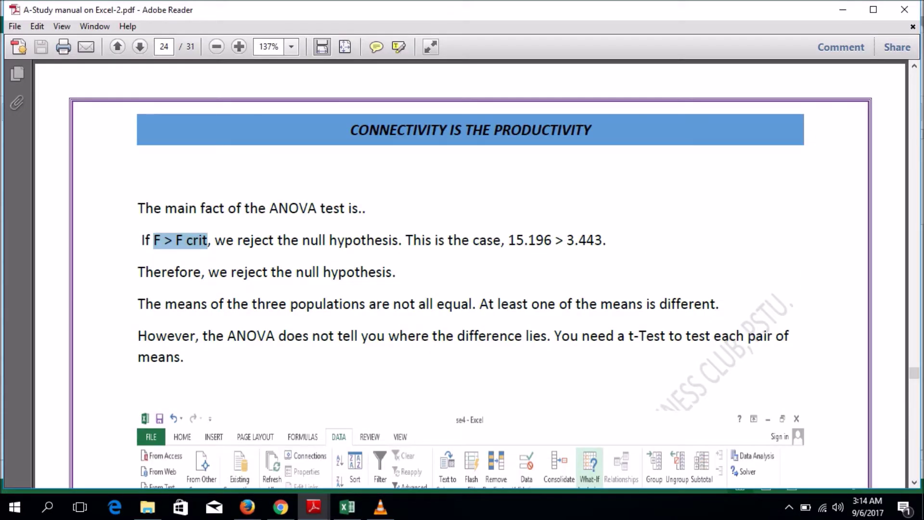
- Highlight 'Therefore, we reject the null hypothesis.' on manual page 24
drag(138, 272, 396, 272)
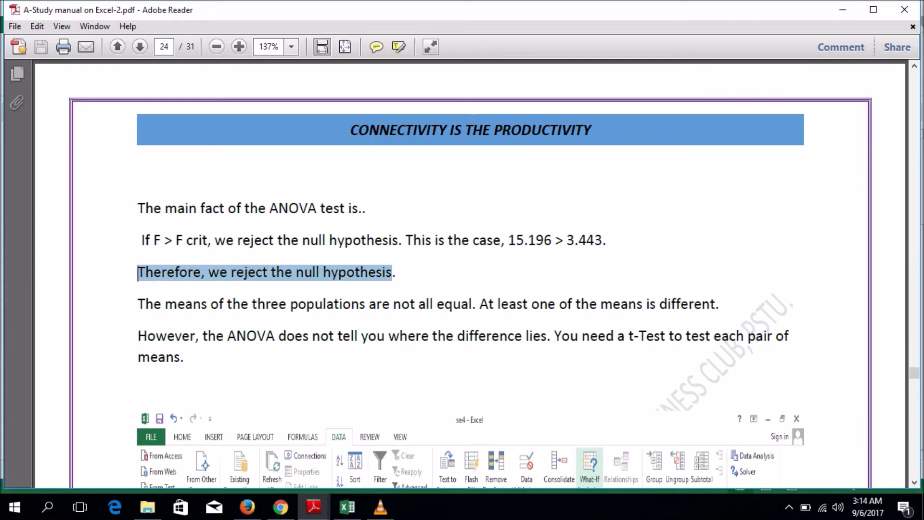